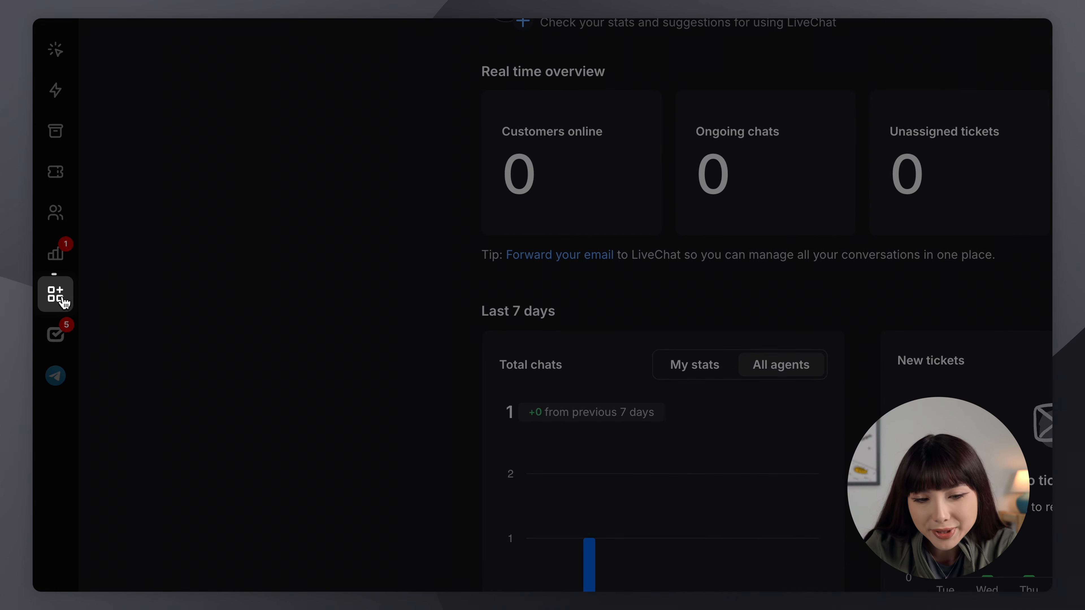
Search the app marketplace for 'calend' and open Calendly from the results to install it.
{"action": "left_click", "coordinate": [63, 301]}
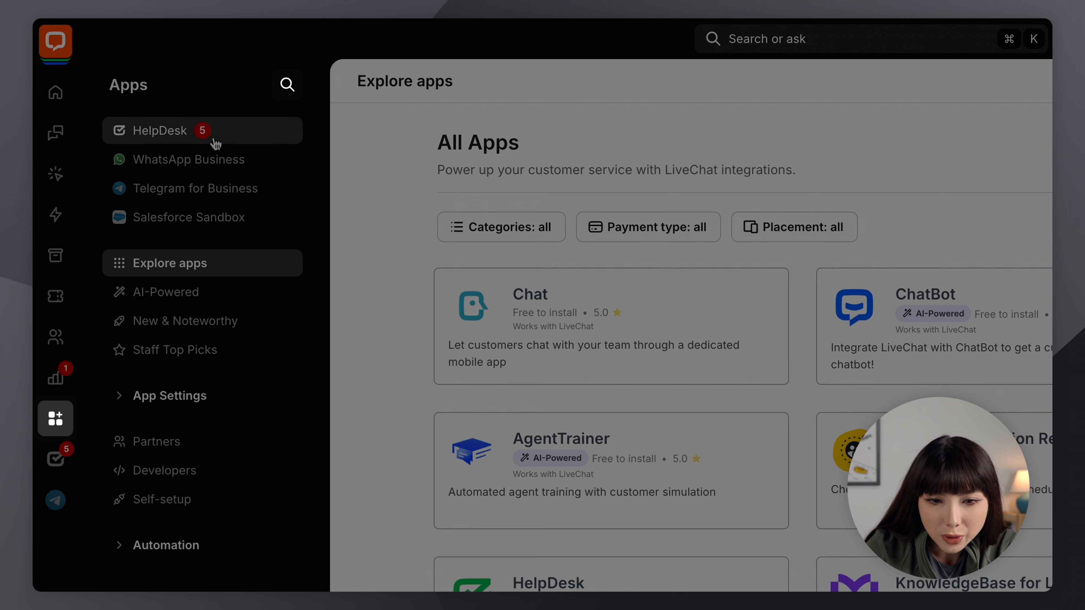
{"action": "left_click", "coordinate": [286, 84]}
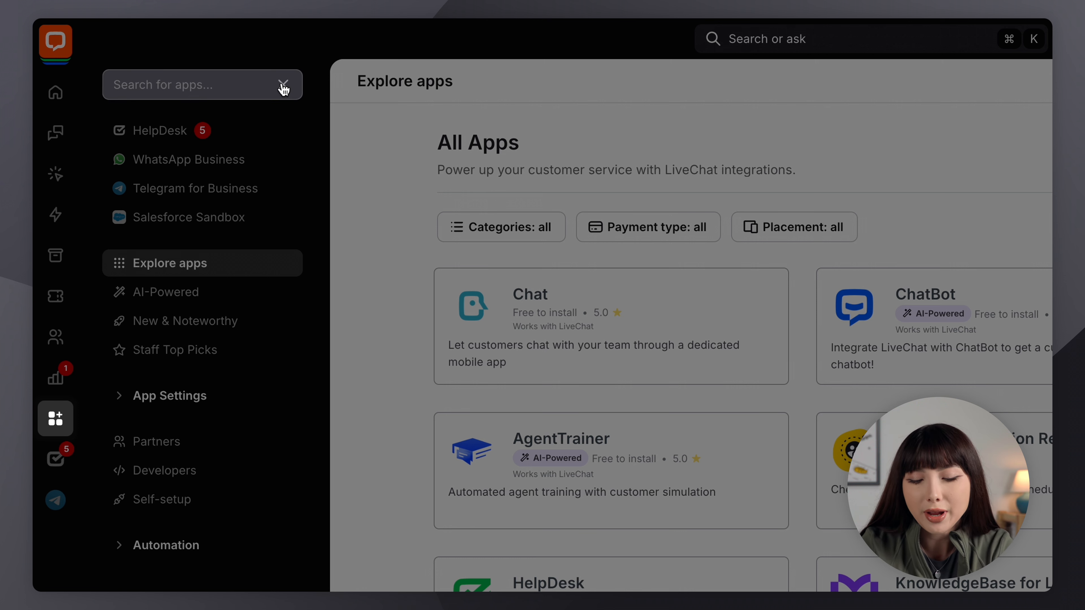
{"action": "type", "text": "calend"}
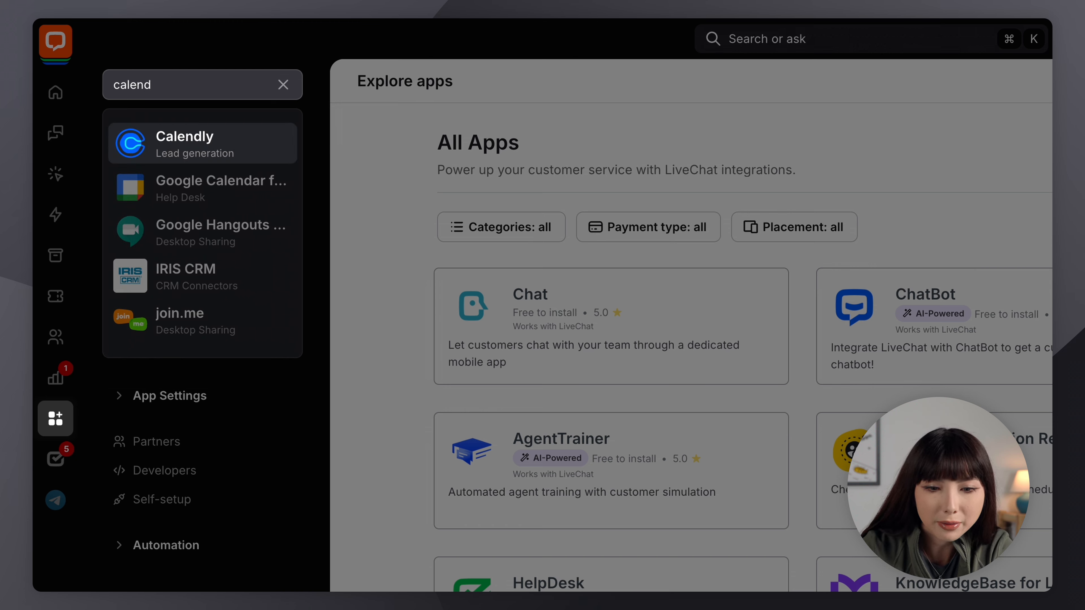
{"action": "left_click", "coordinate": [265, 139]}
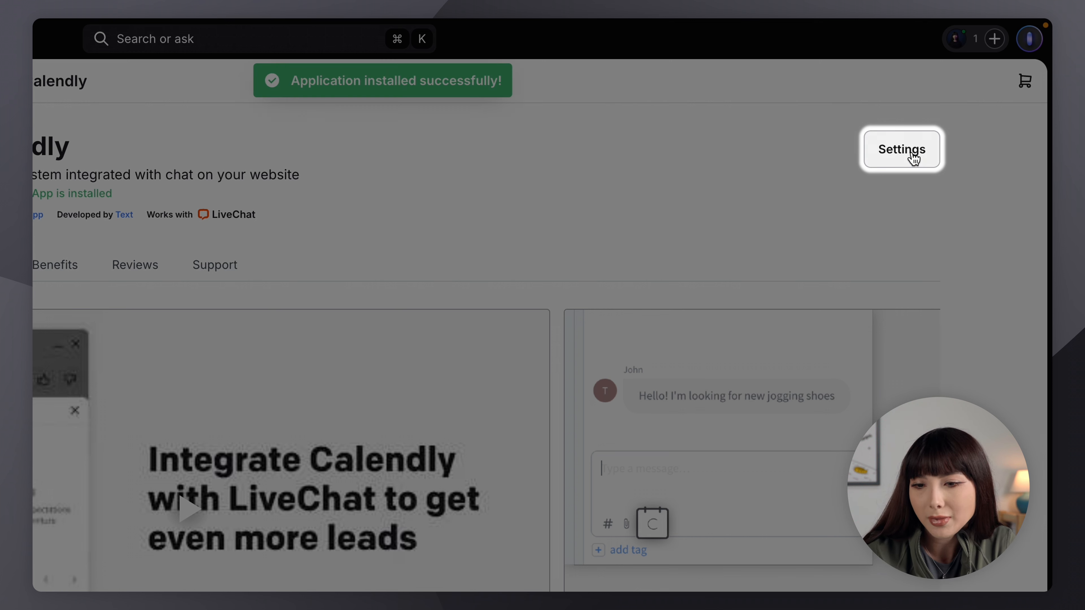
Open the installed Calendly app's settings page to view its Message box placement.
{"action": "left_click", "coordinate": [913, 157]}
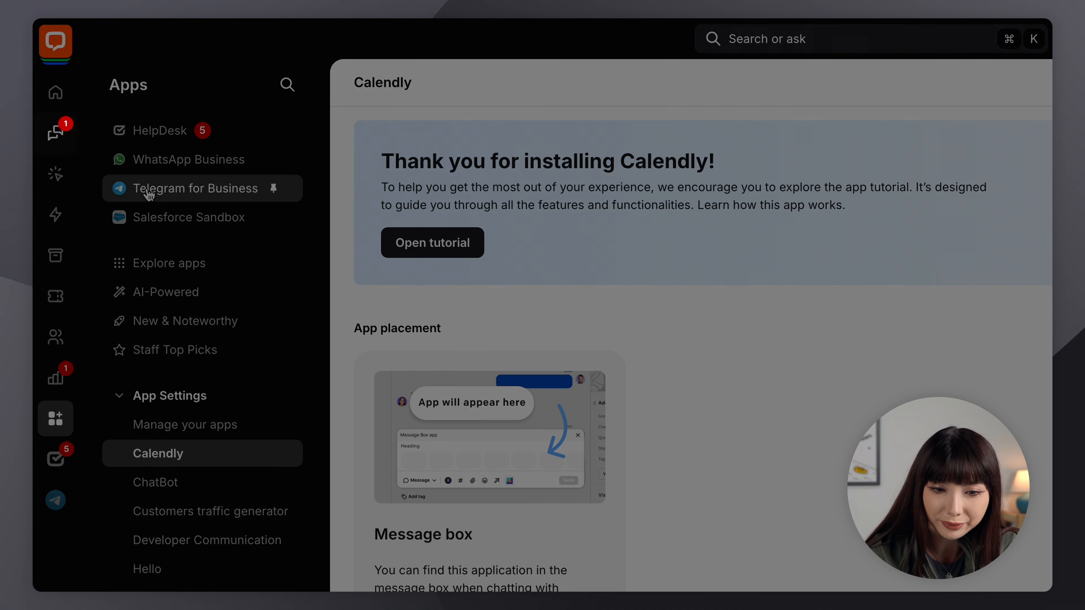
In the customer chat, launch Calendly from the composer and start a new booking message.
{"action": "left_click", "coordinate": [68, 148]}
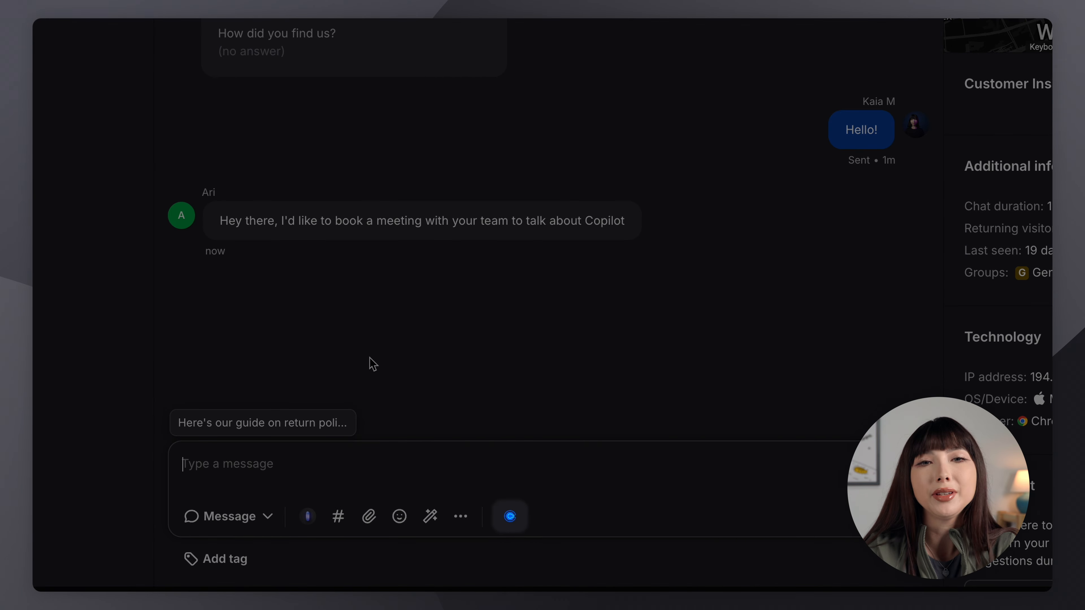
{"action": "left_click", "coordinate": [511, 517]}
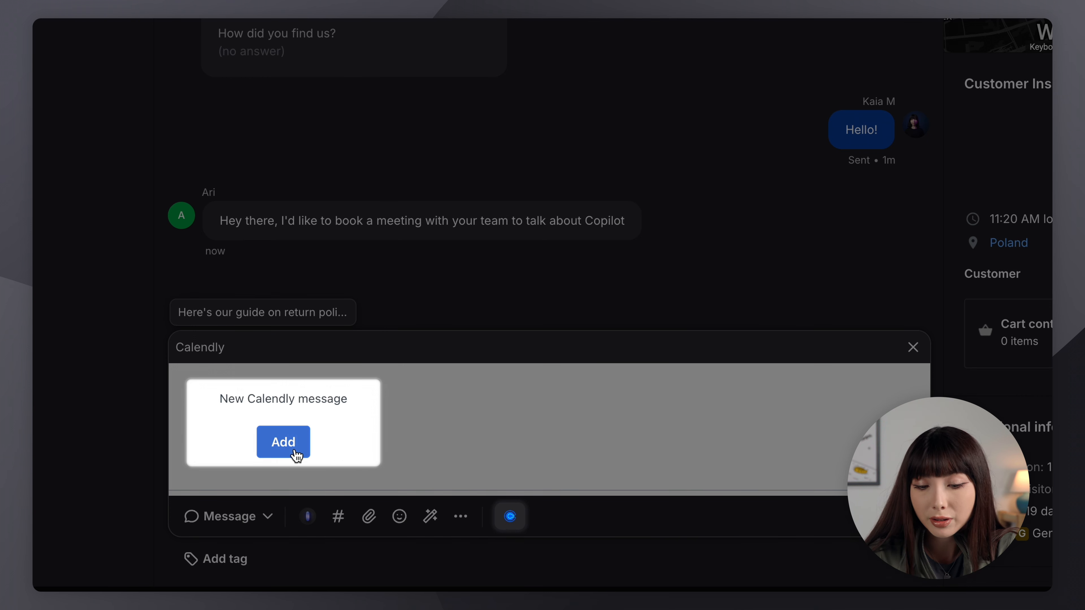
{"action": "left_click", "coordinate": [283, 442]}
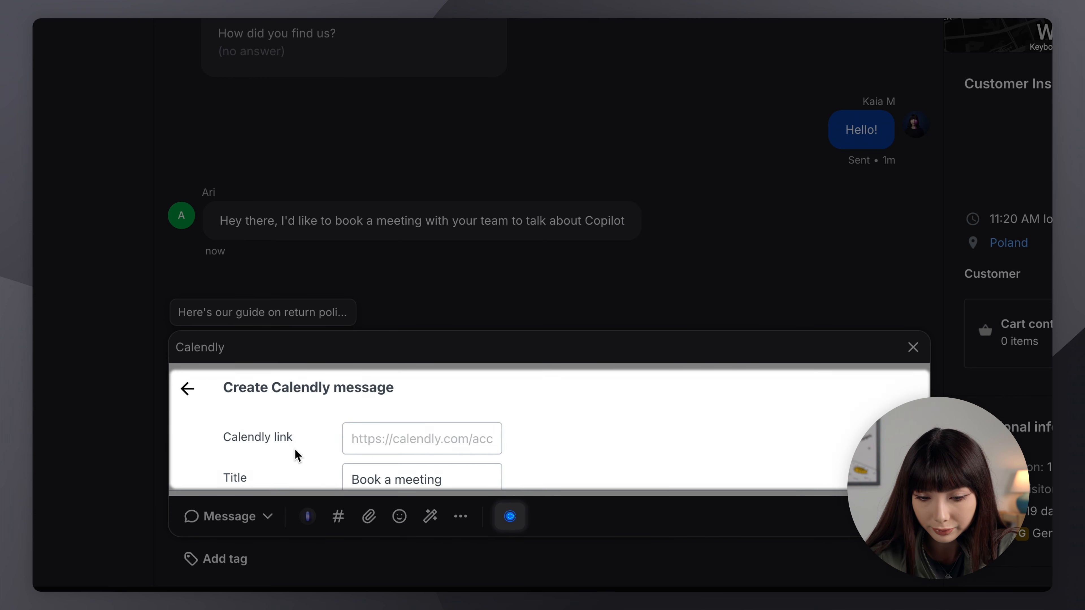
Paste the 30-minute Calendly booking link into the Calendly link field.
{"action": "scroll", "coordinate": [393, 445], "scroll_direction": "down", "scroll_amount": 1}
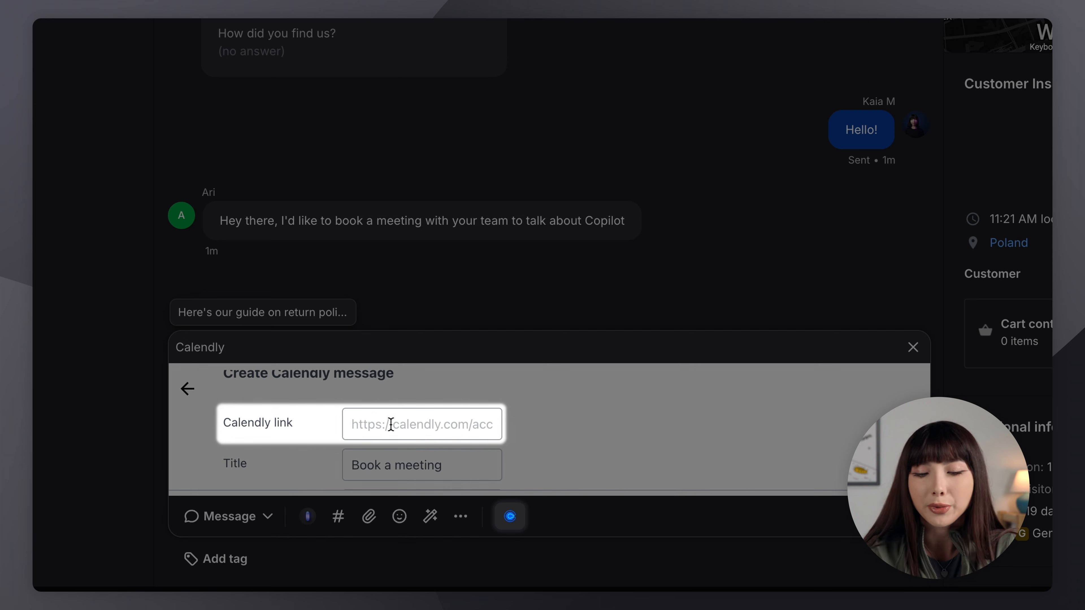
{"action": "left_click", "coordinate": [390, 424]}
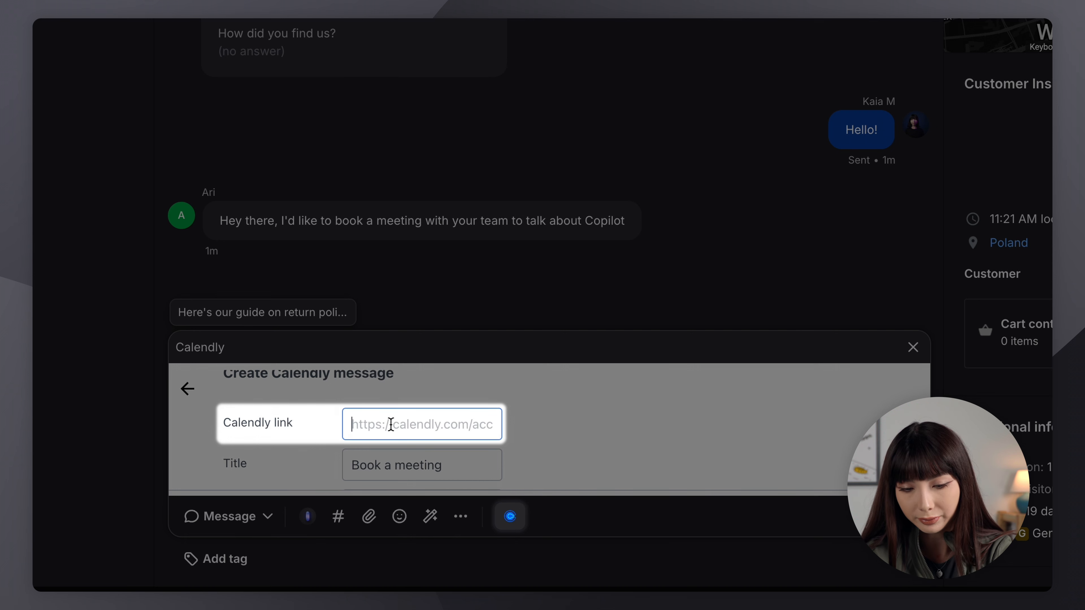
{"action": "key", "text": "ctrl+v"}
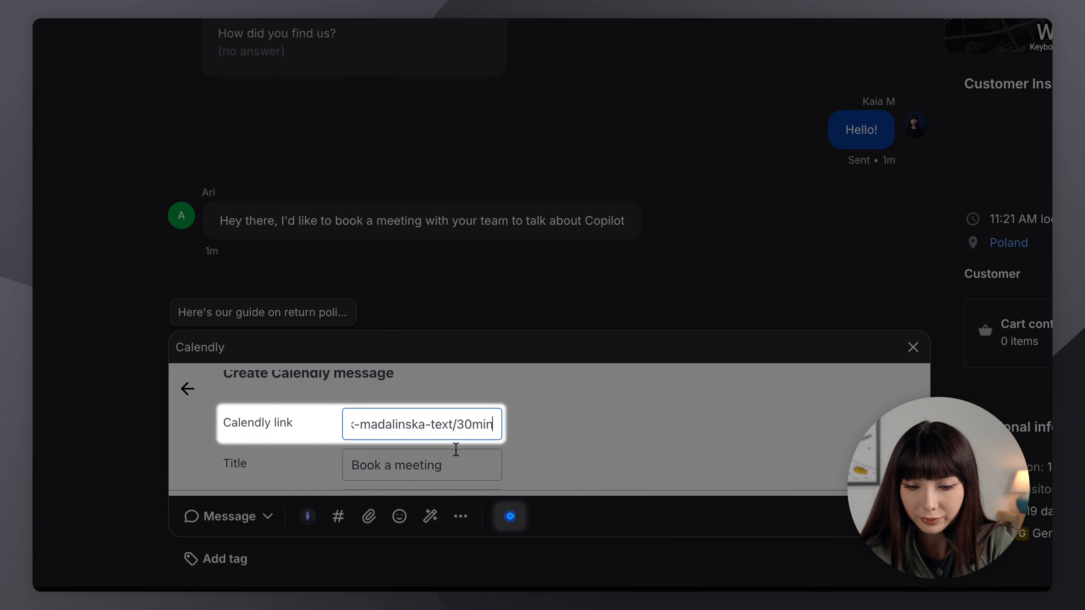
Replace the default 'Book a meeting' title with 'Intro to Copilot - sales demo'.
{"action": "scroll", "coordinate": [480, 464], "scroll_direction": "down", "scroll_amount": 2}
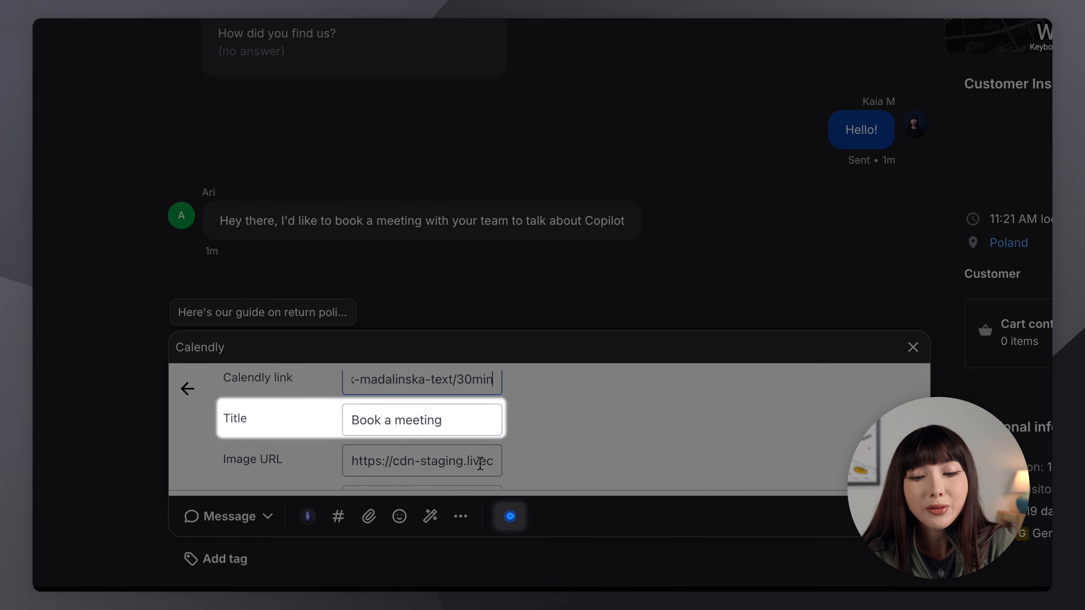
{"action": "left_click_drag", "start_coordinate": [445, 420], "coordinate": [353, 413]}
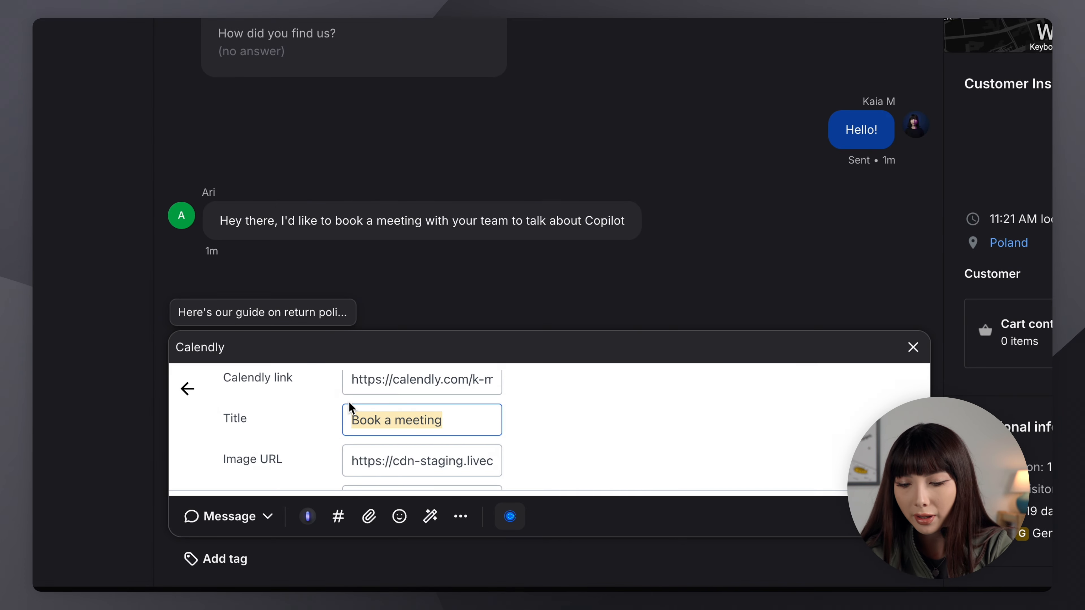
{"action": "key", "text": "BackSpace"}
{"action": "type", "text": "Intro to Copilot - "}
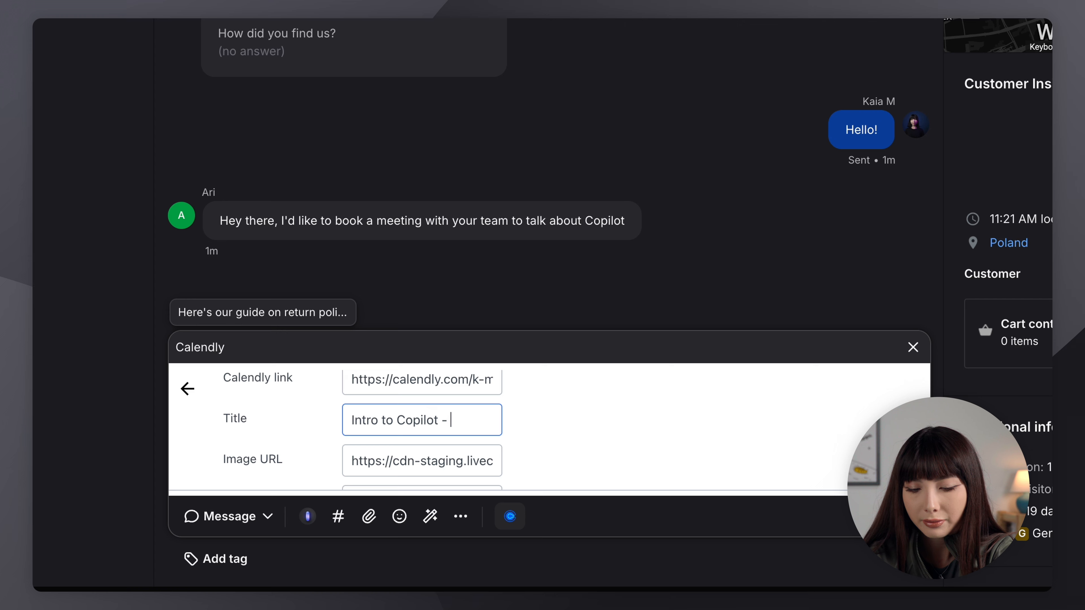
{"action": "type", "text": "sales demo"}
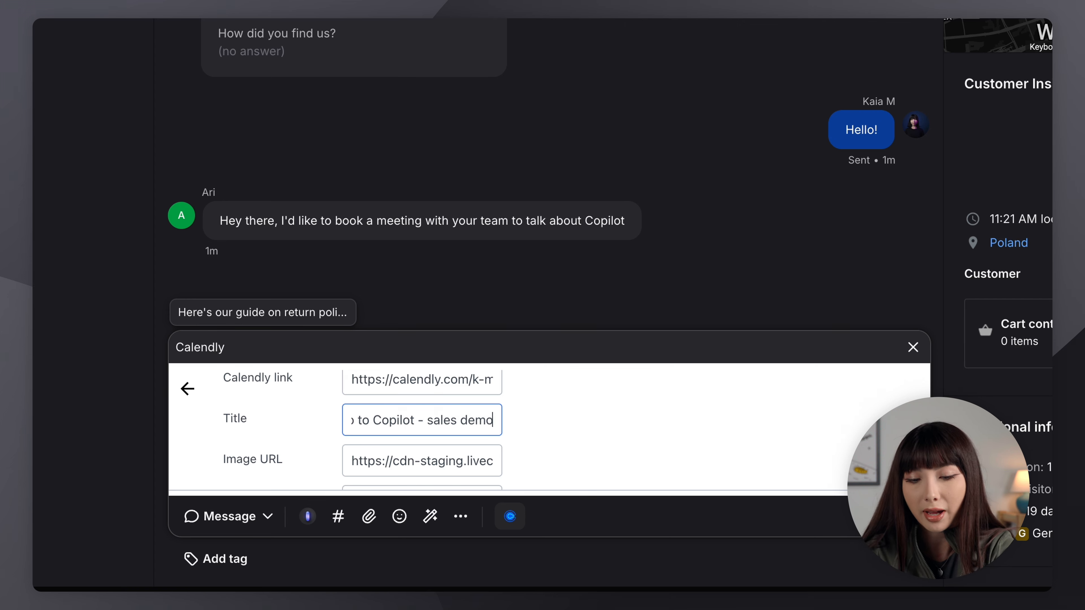
{"action": "scroll", "coordinate": [371, 452], "scroll_direction": "down", "scroll_amount": 1}
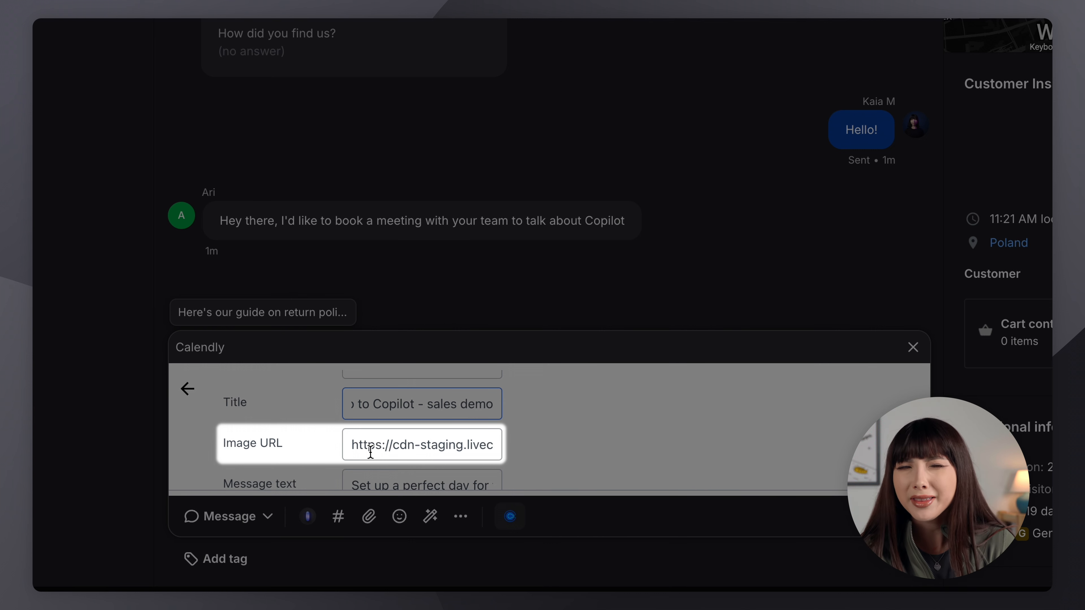
Replace the card's image URL with a newly pasted one.
{"action": "left_click", "coordinate": [455, 446]}
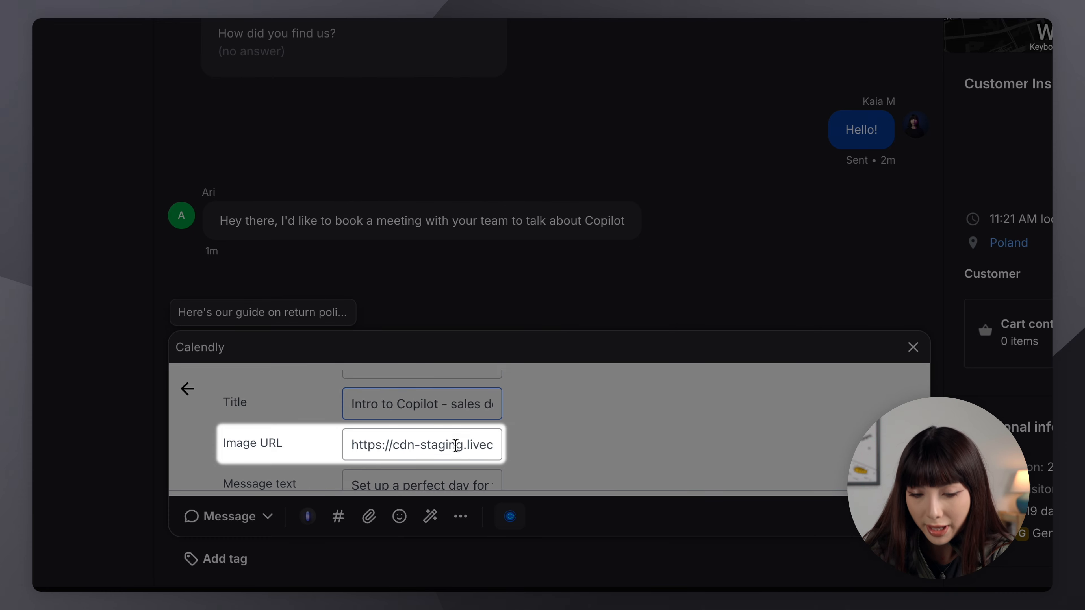
{"action": "triple_click", "coordinate": [455, 446]}
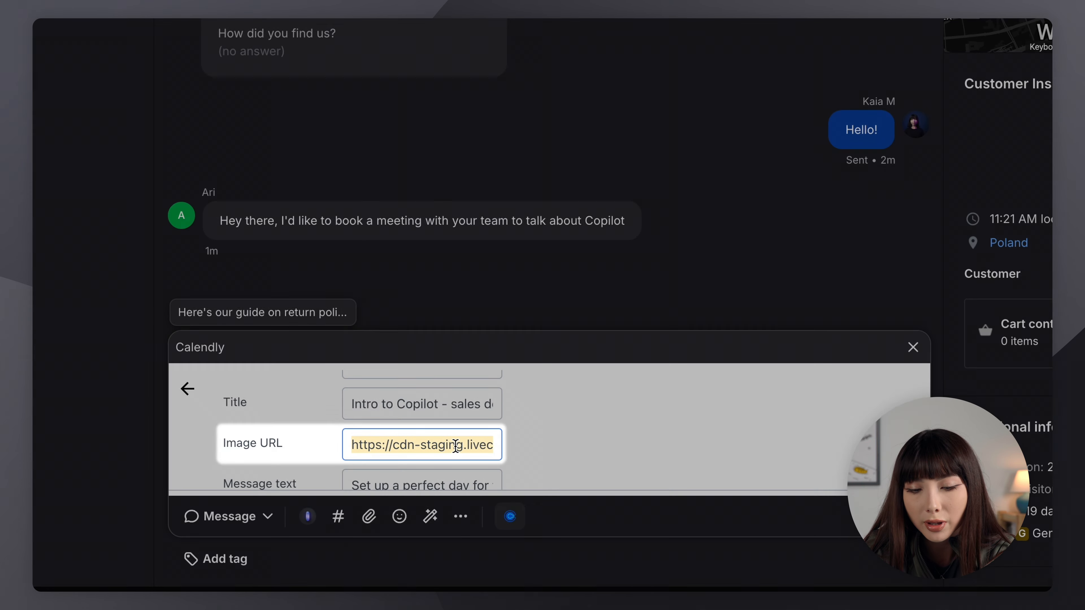
{"action": "key", "text": "BackSpace"}
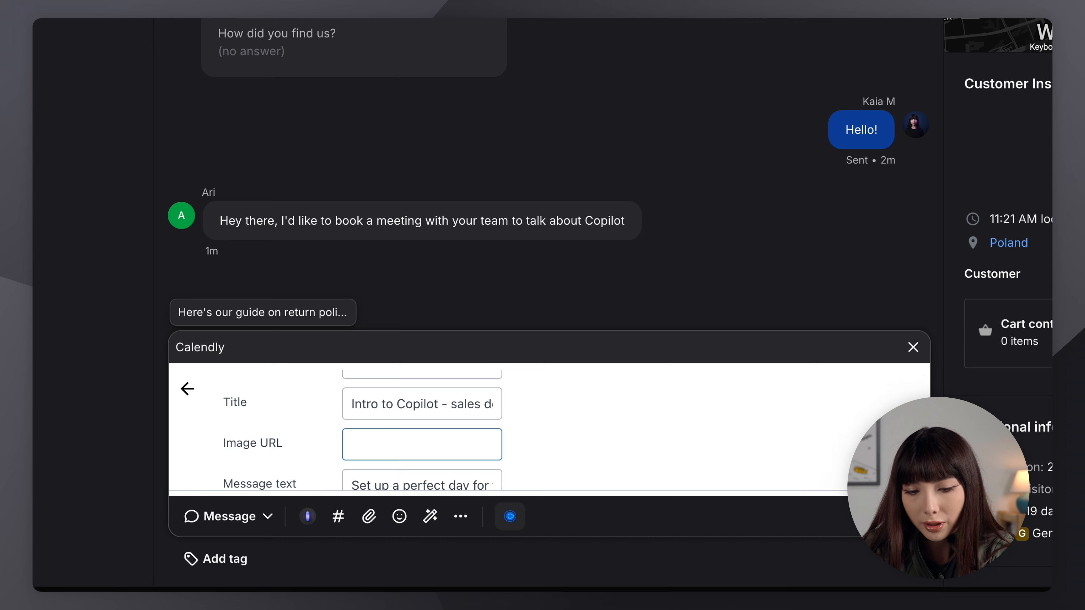
{"action": "key", "text": "ctrl+v"}
{"action": "left_click", "coordinate": [592, 462]}
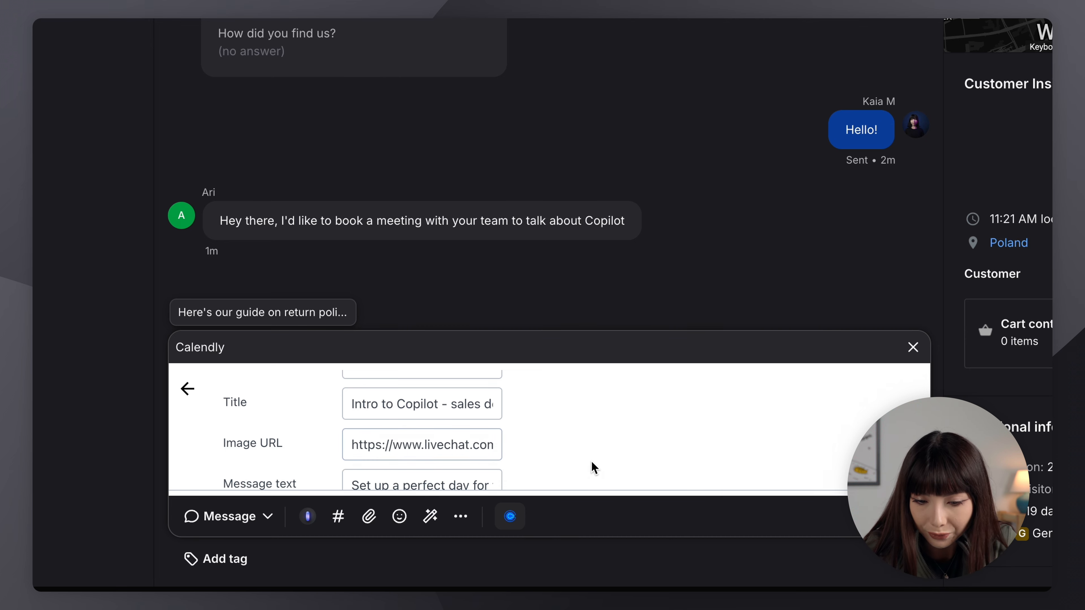
{"action": "scroll", "coordinate": [592, 463], "scroll_direction": "down", "scroll_amount": 1}
{"action": "scroll", "coordinate": [591, 461], "scroll_direction": "down", "scroll_amount": 2}
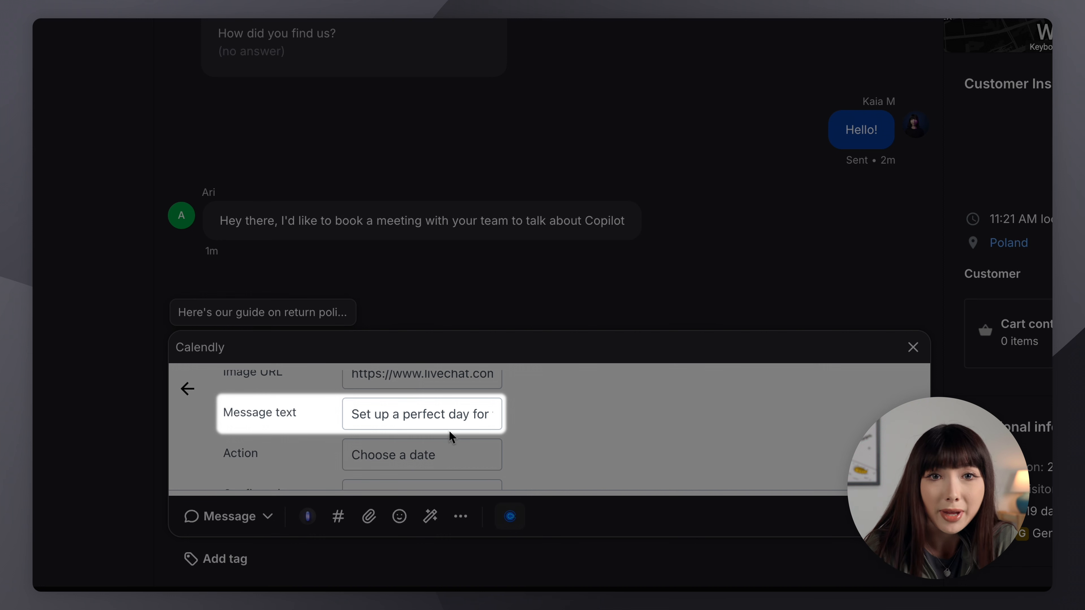
Change the message text to 'Can't wait to show you Copilot!'.
{"action": "left_click_drag", "start_coordinate": [353, 413], "coordinate": [516, 430]}
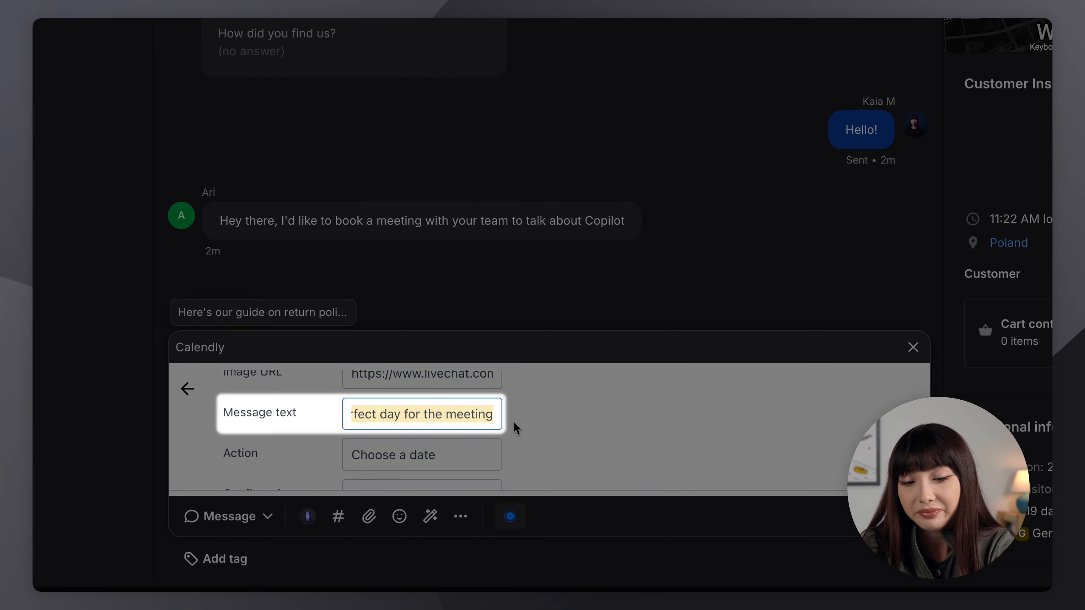
{"action": "key", "text": "BackSpace"}
{"action": "type", "text": "Can't wa"}
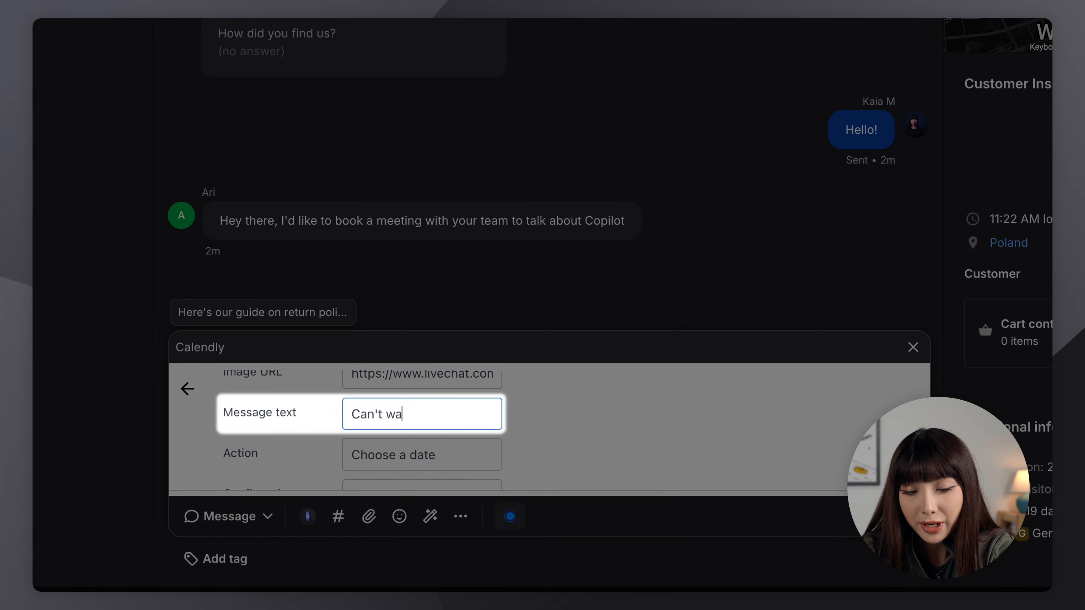
{"action": "type", "text": "it to show you "}
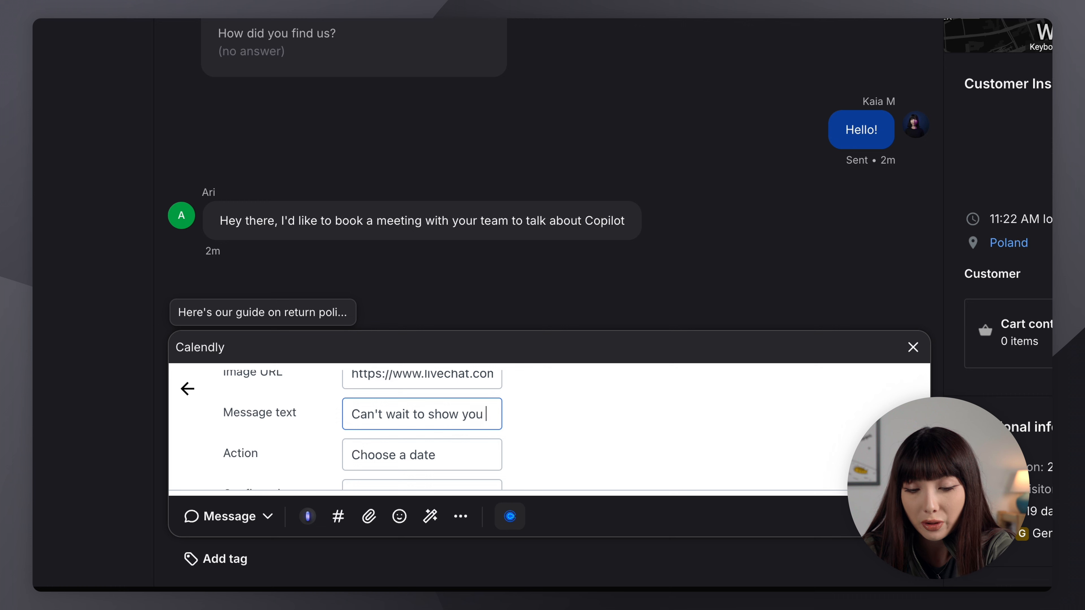
{"action": "type", "text": "Copilot!"}
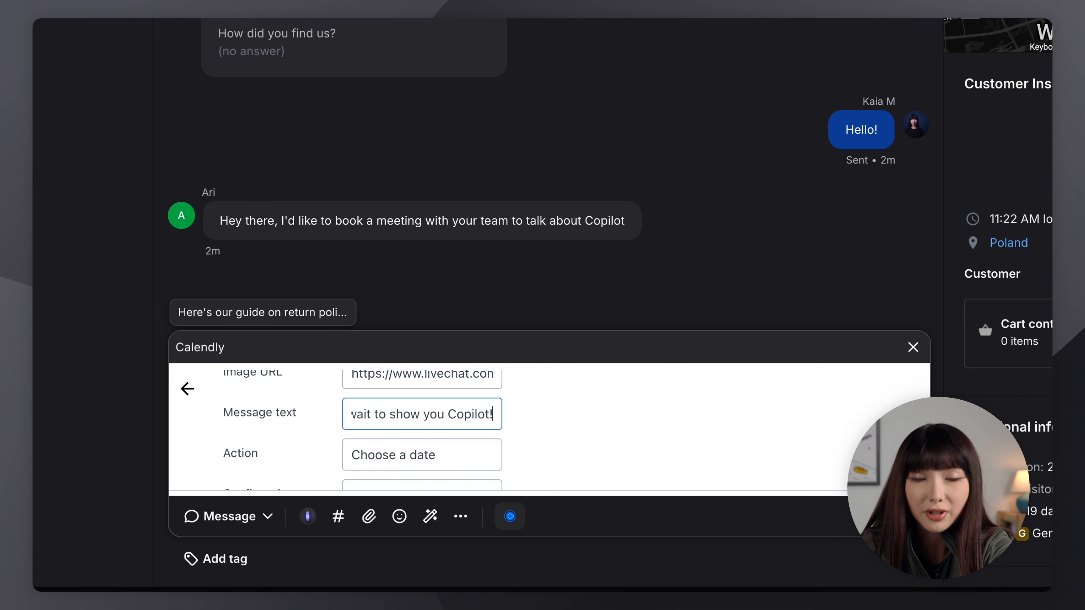
Save the card with its 'Choose a date' action and 'Meeting booked' confirmation.
{"action": "scroll", "coordinate": [549, 442], "scroll_direction": "down", "scroll_amount": 2}
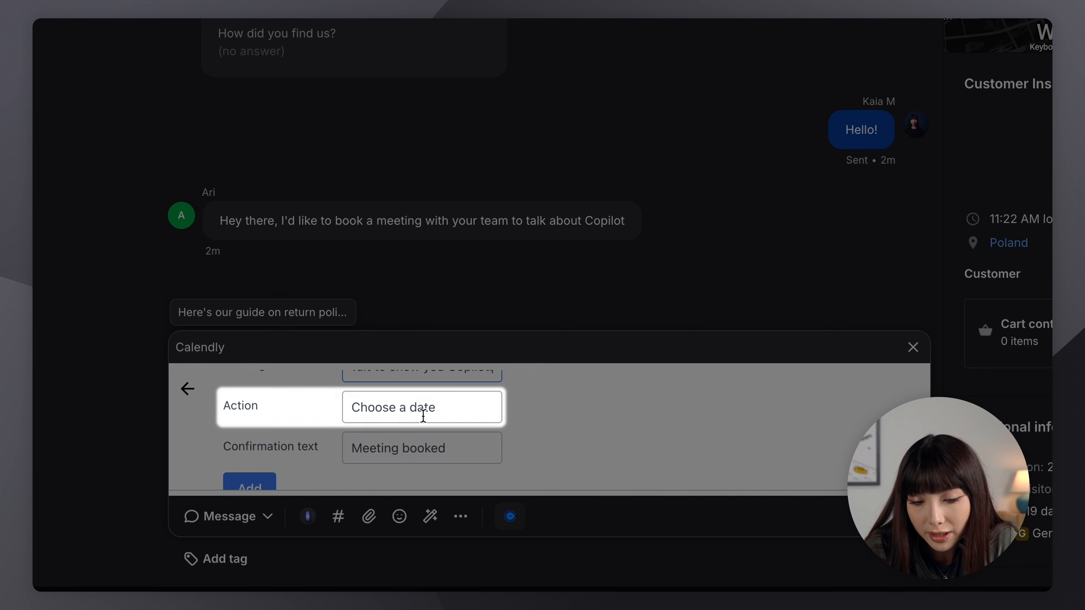
{"action": "scroll", "coordinate": [423, 417], "scroll_direction": "down", "scroll_amount": 1}
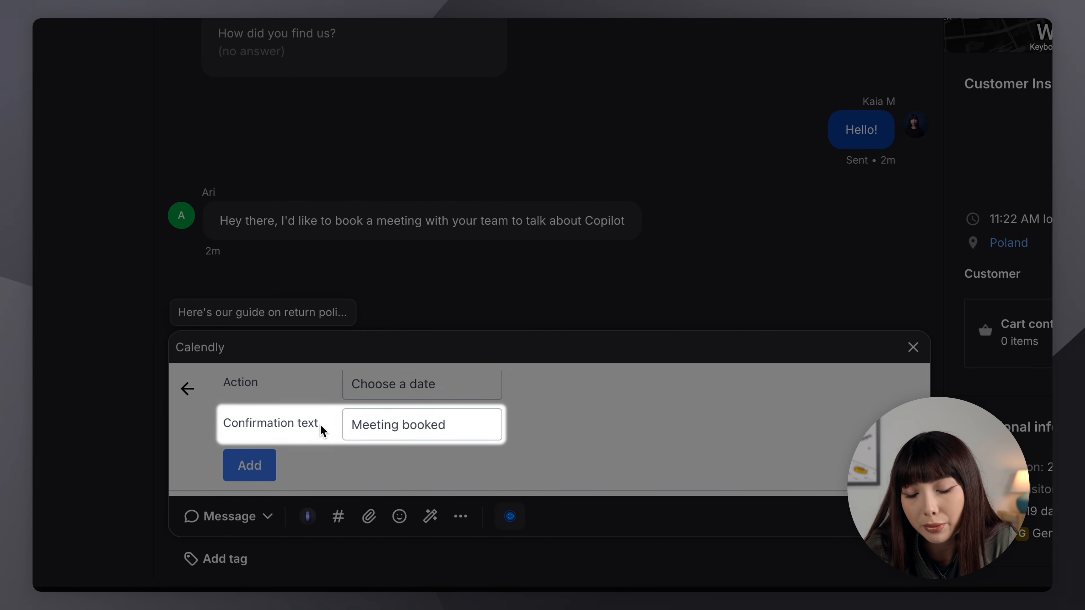
{"action": "scroll", "coordinate": [296, 460], "scroll_direction": "up", "scroll_amount": 1}
{"action": "scroll", "coordinate": [297, 460], "scroll_direction": "up", "scroll_amount": 3}
{"action": "scroll", "coordinate": [297, 456], "scroll_direction": "down", "scroll_amount": 2}
{"action": "scroll", "coordinate": [296, 455], "scroll_direction": "down", "scroll_amount": 2}
{"action": "left_click", "coordinate": [257, 465]}
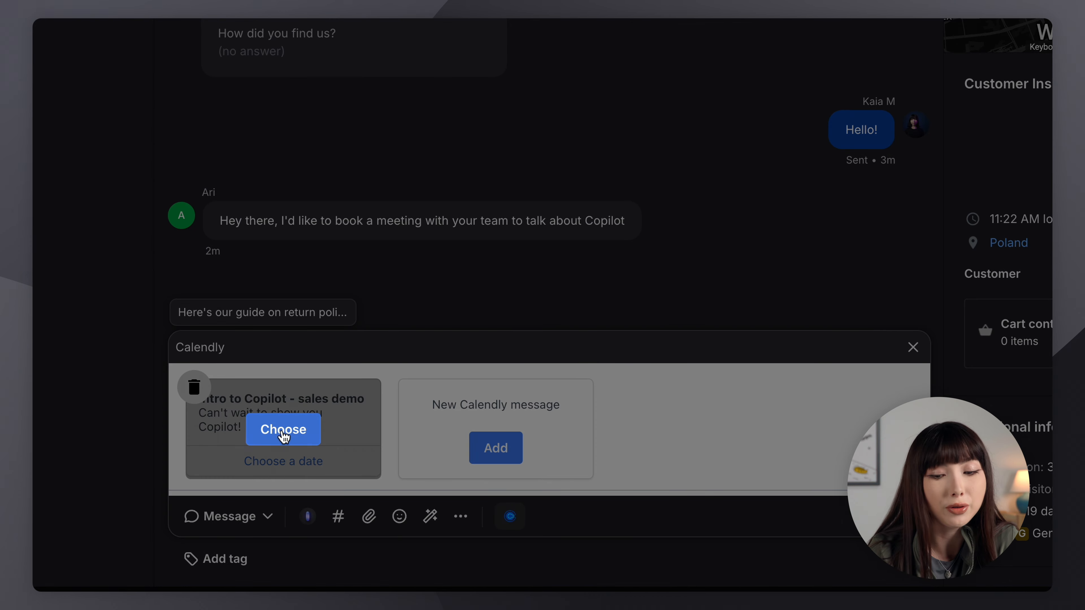
Choose the 'Intro to Copilot - sales demo' card and send it in the chat.
{"action": "left_click", "coordinate": [284, 431]}
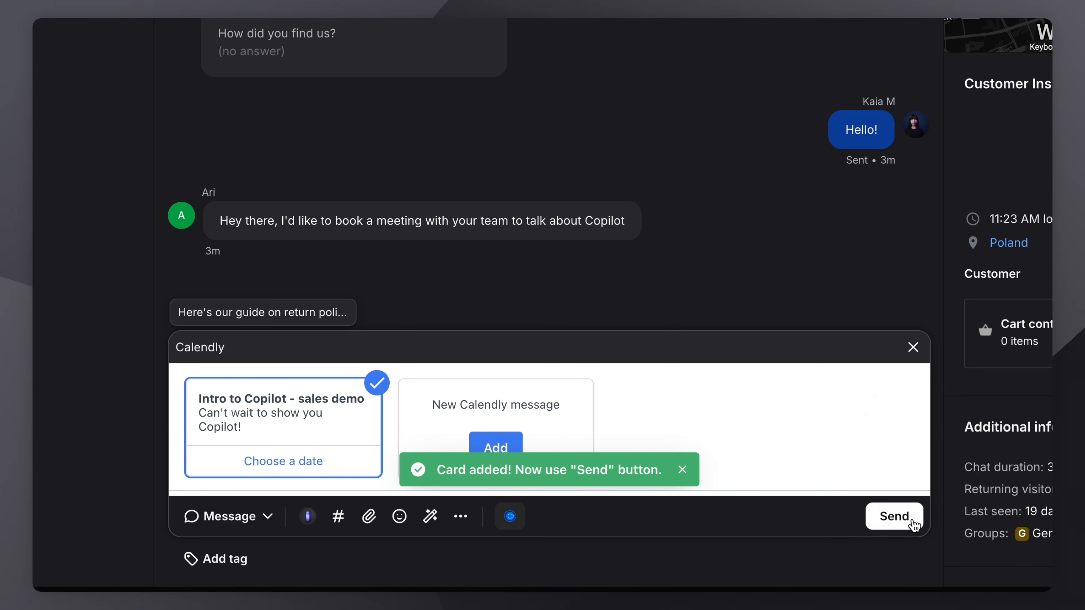
{"action": "left_click", "coordinate": [904, 524]}
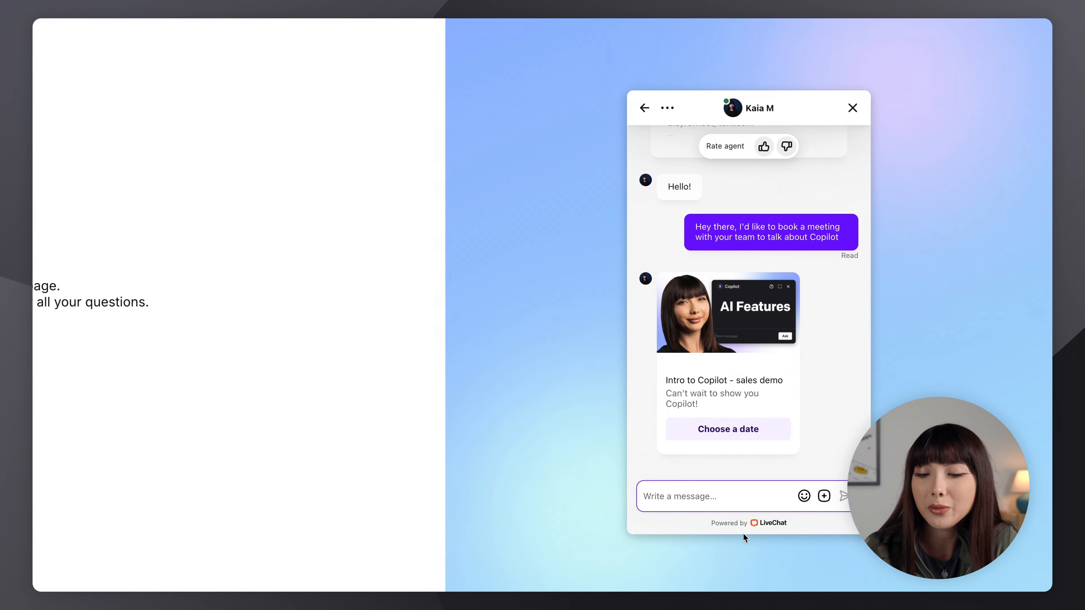
Open the card's 'Choose a date' Calendly calendar from the customer's chat widget.
{"action": "left_click", "coordinate": [758, 437]}
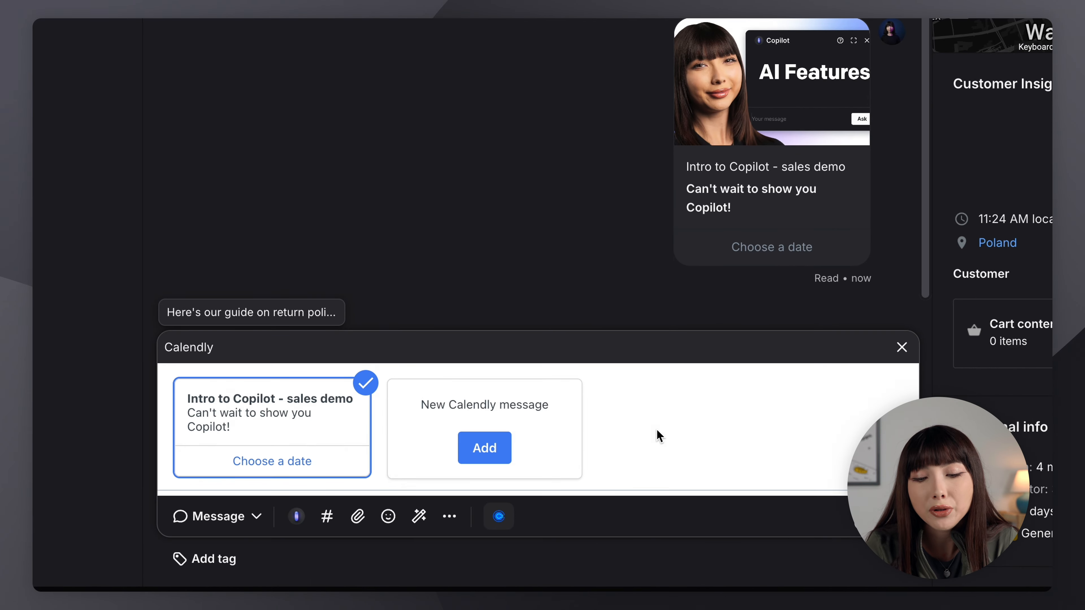
Return to the home dashboard showing 1 total chat in the last 7 days.
{"action": "mouse_move", "coordinate": [428, 488]}
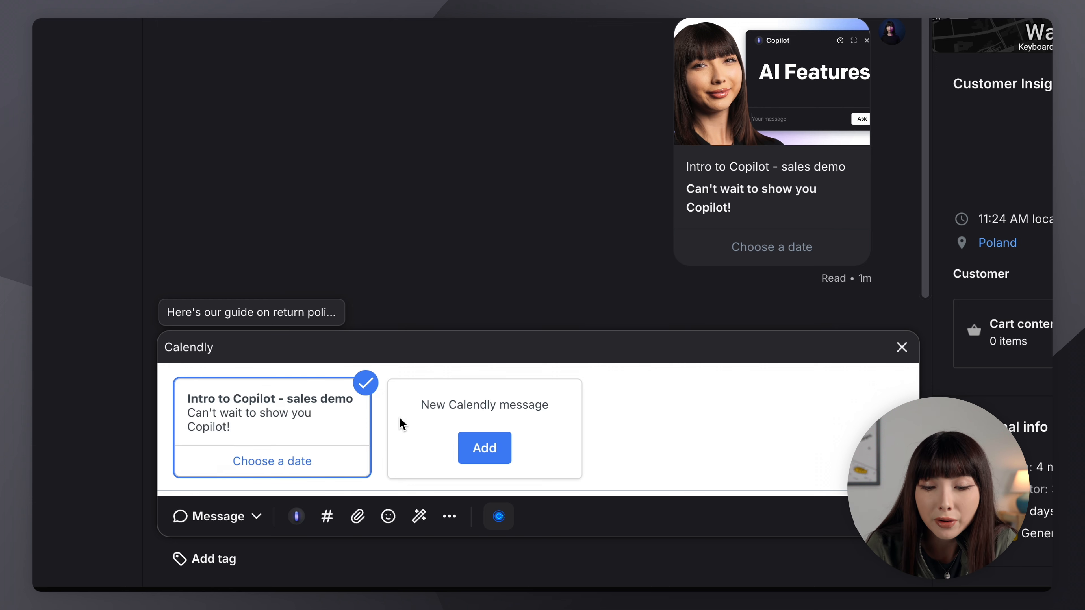
{"action": "mouse_move", "coordinate": [344, 416]}
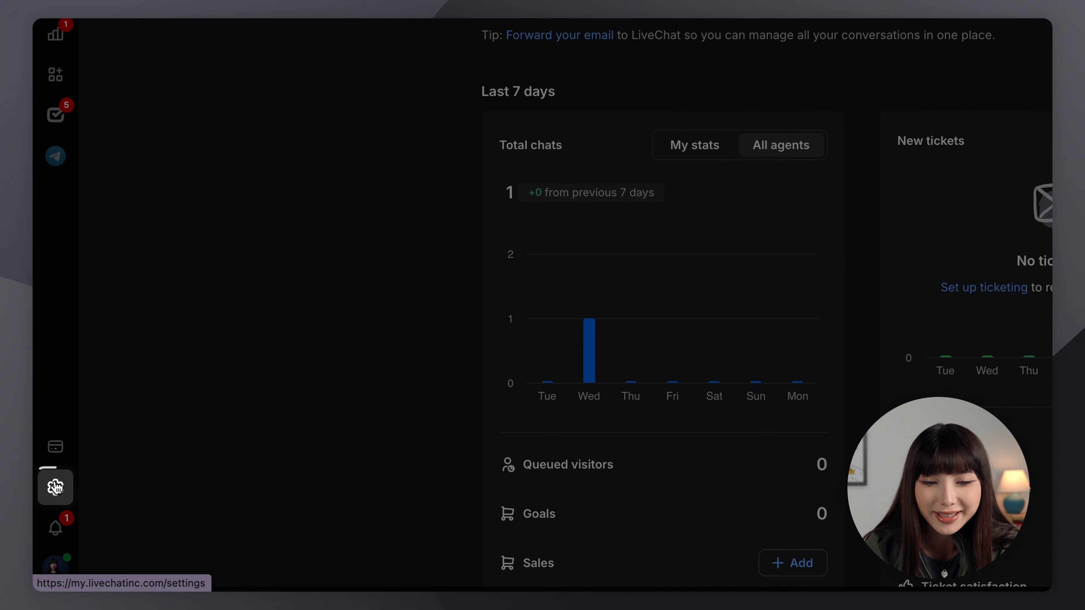
Go to Settings > Website widget > Welcome screen for the General group.
{"action": "left_click", "coordinate": [47, 527]}
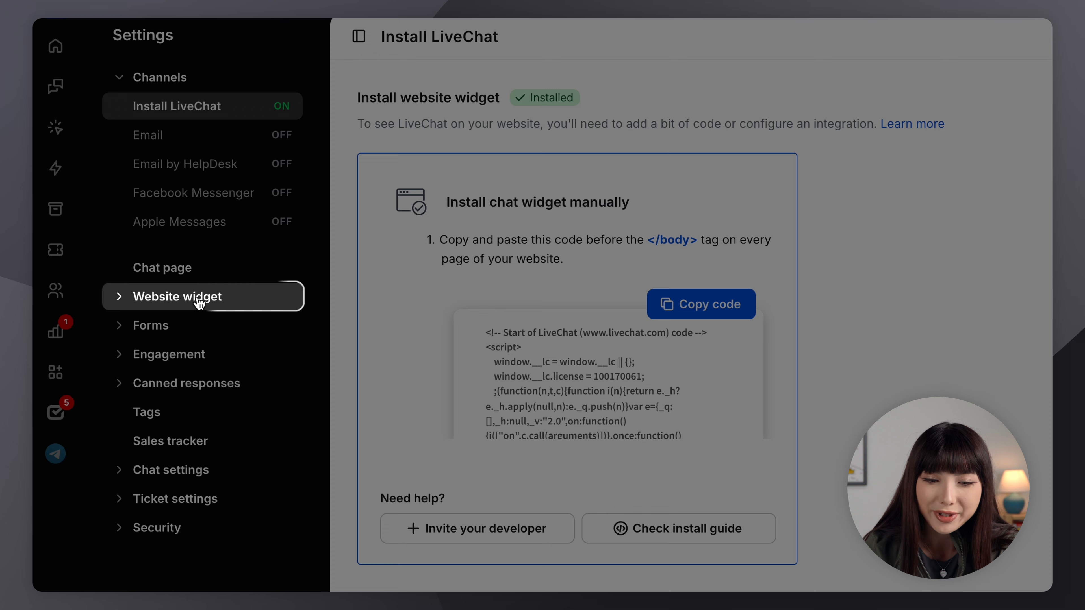
{"action": "left_click", "coordinate": [199, 301]}
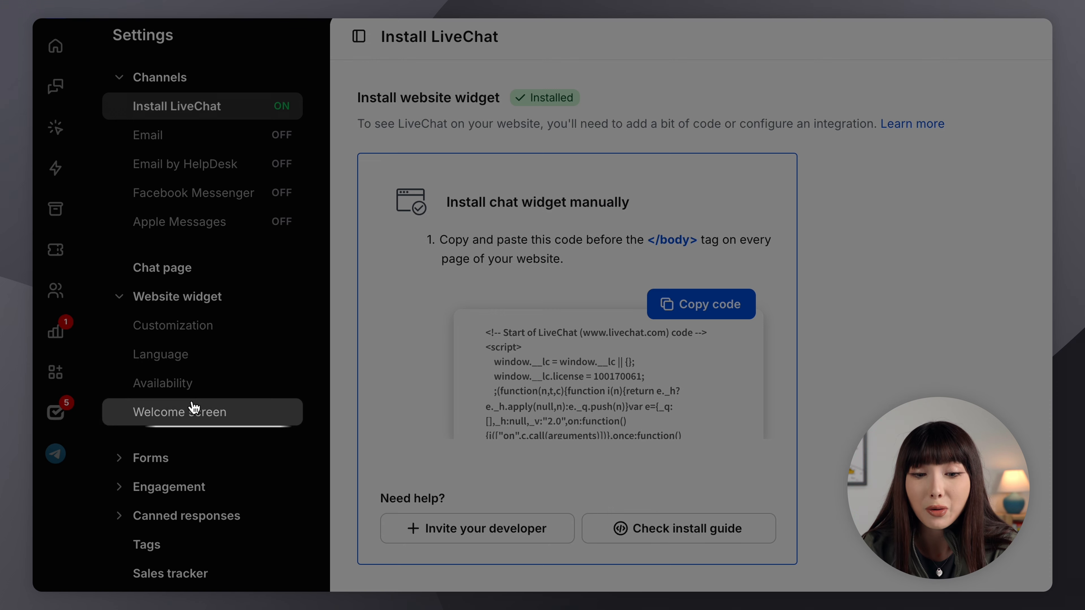
{"action": "left_click", "coordinate": [194, 411]}
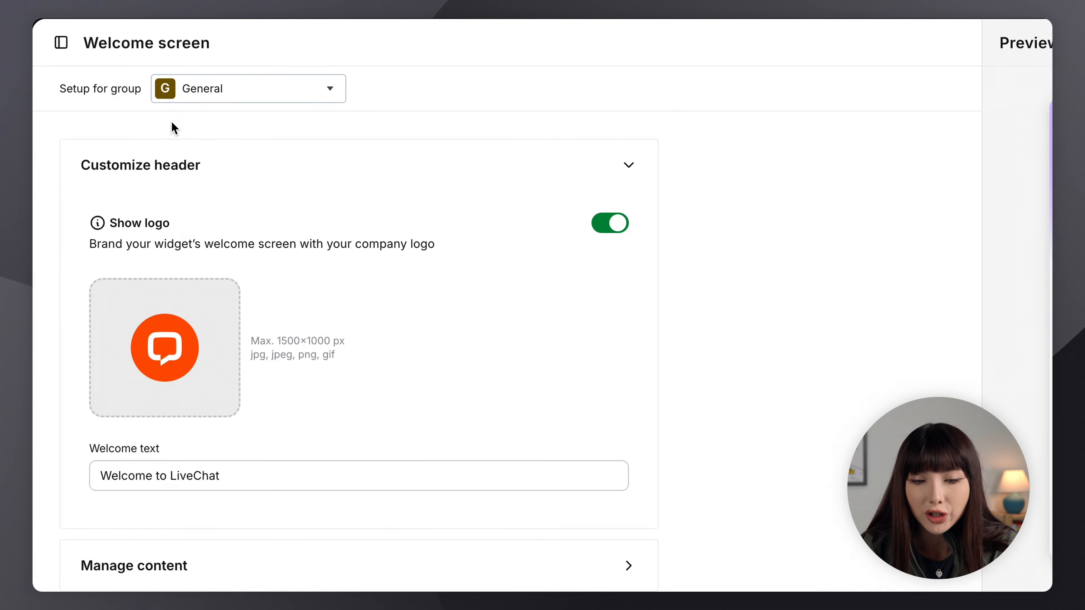
Open Manage content, then Manage links to see the 'Contact us on Telegram' link.
{"action": "scroll", "coordinate": [203, 224], "scroll_direction": "down", "scroll_amount": 6}
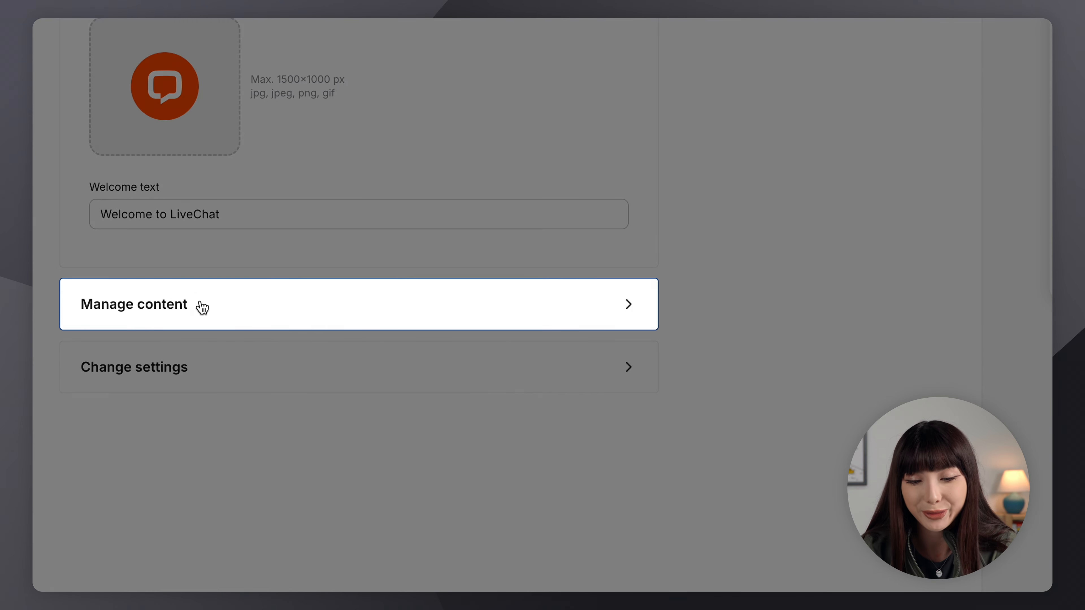
{"action": "left_click", "coordinate": [202, 307]}
{"action": "scroll", "coordinate": [200, 301], "scroll_direction": "down", "scroll_amount": 5}
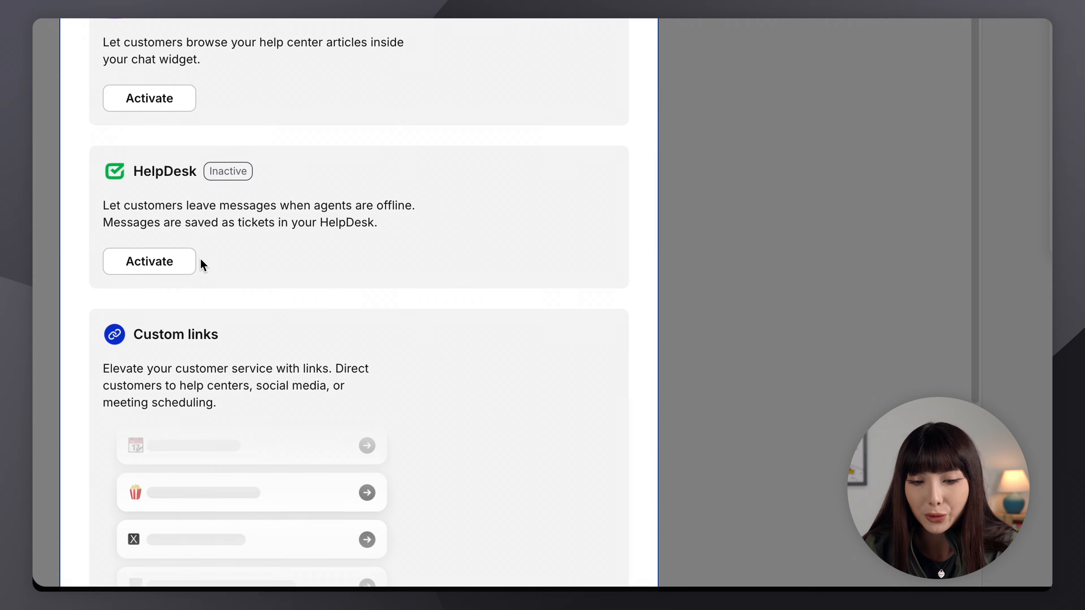
{"action": "scroll", "coordinate": [200, 258], "scroll_direction": "down", "scroll_amount": 6}
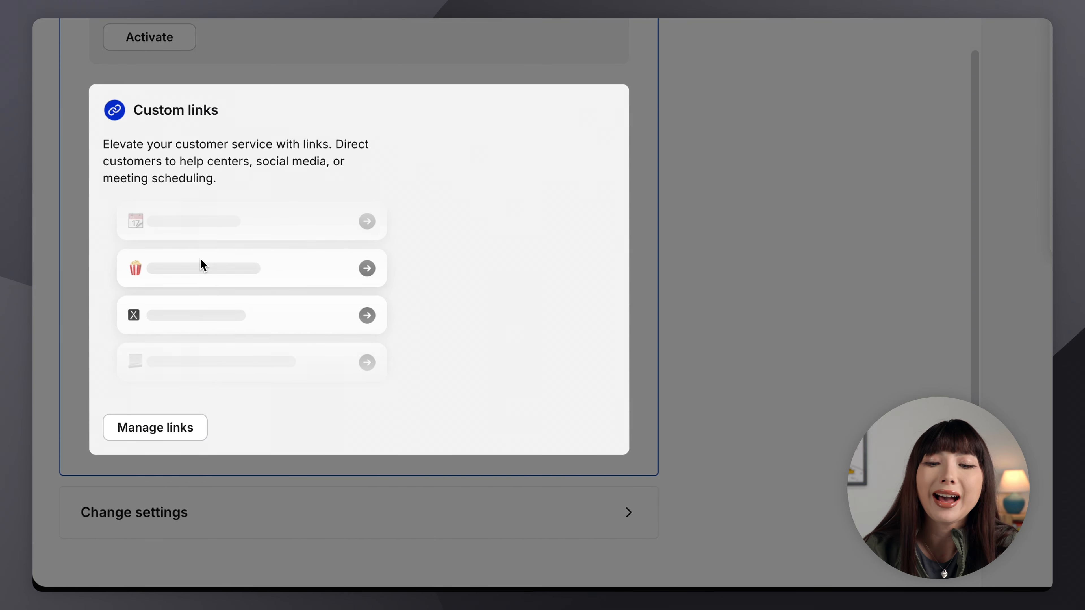
{"action": "left_click", "coordinate": [178, 439]}
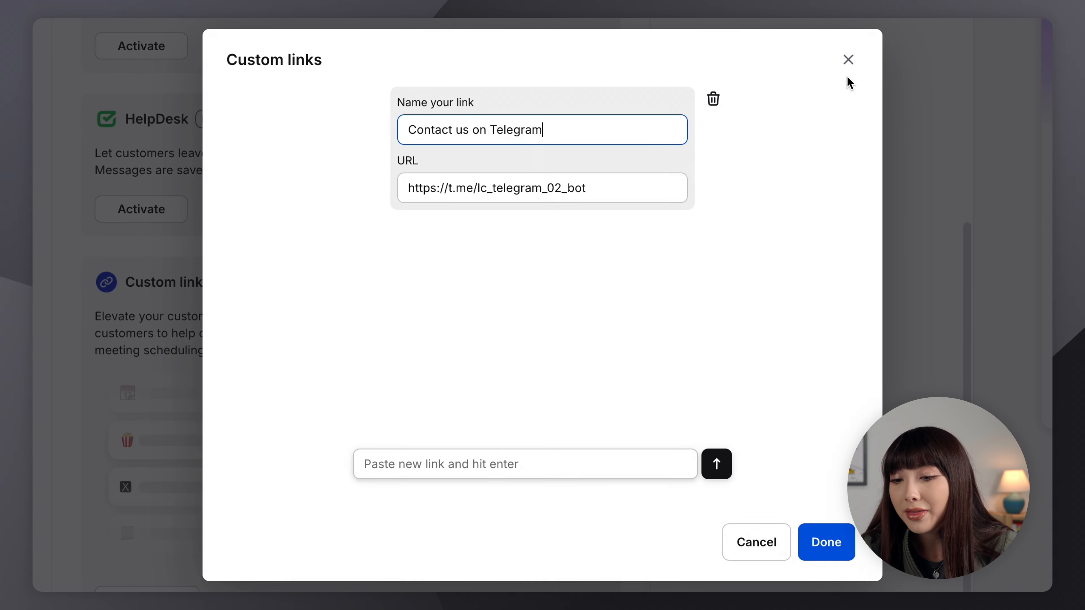
Reopen the custom links list with the copied Intro to Copilot Calendly link, ready to add it.
{"action": "left_click", "coordinate": [848, 59]}
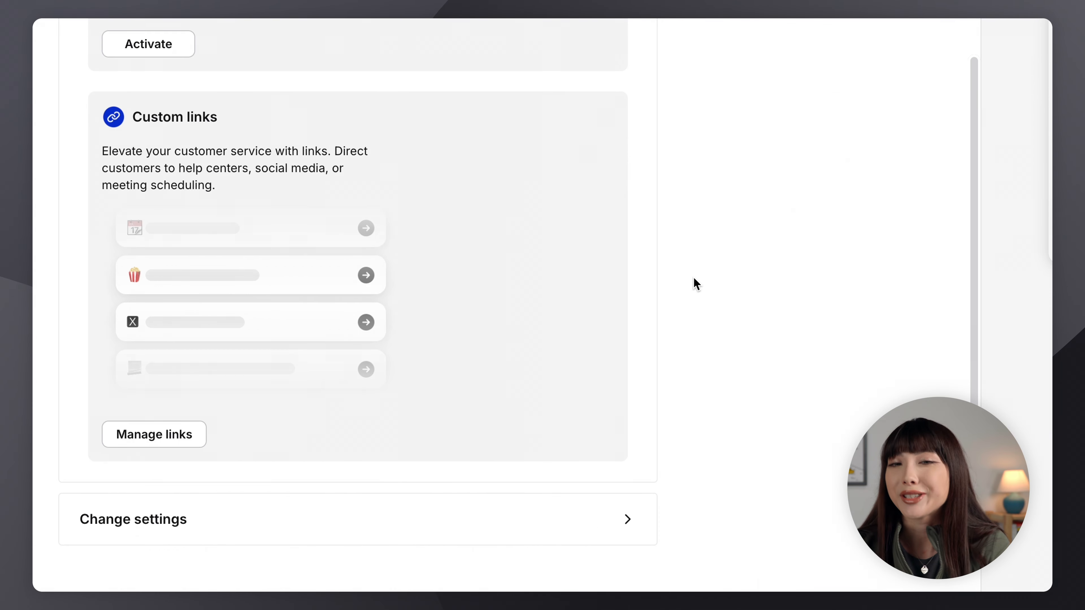
{"action": "left_click", "coordinate": [177, 436]}
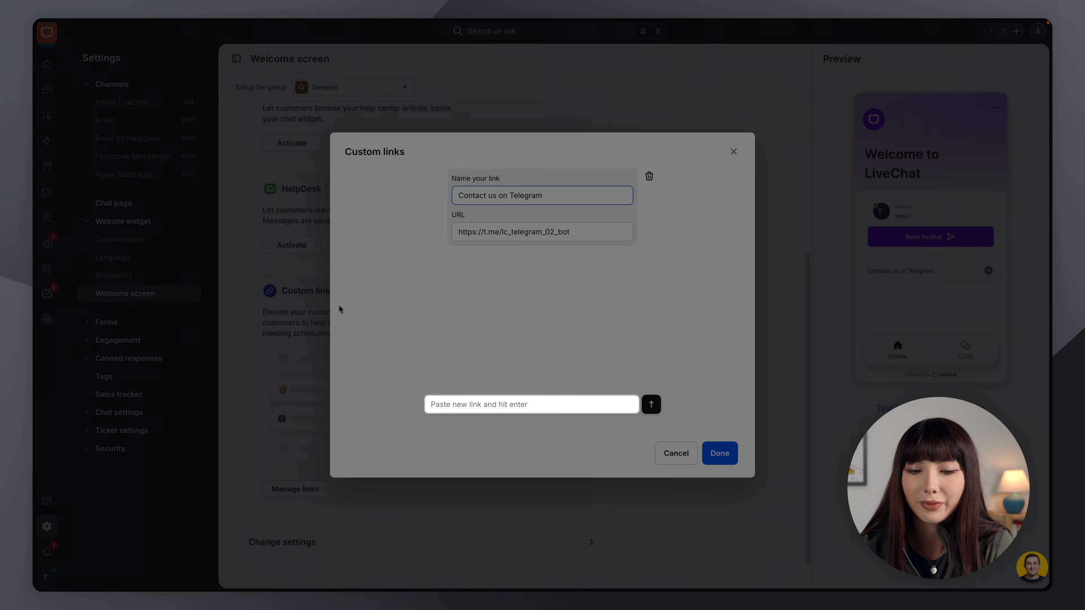
{"action": "left_click", "coordinate": [457, 405]}
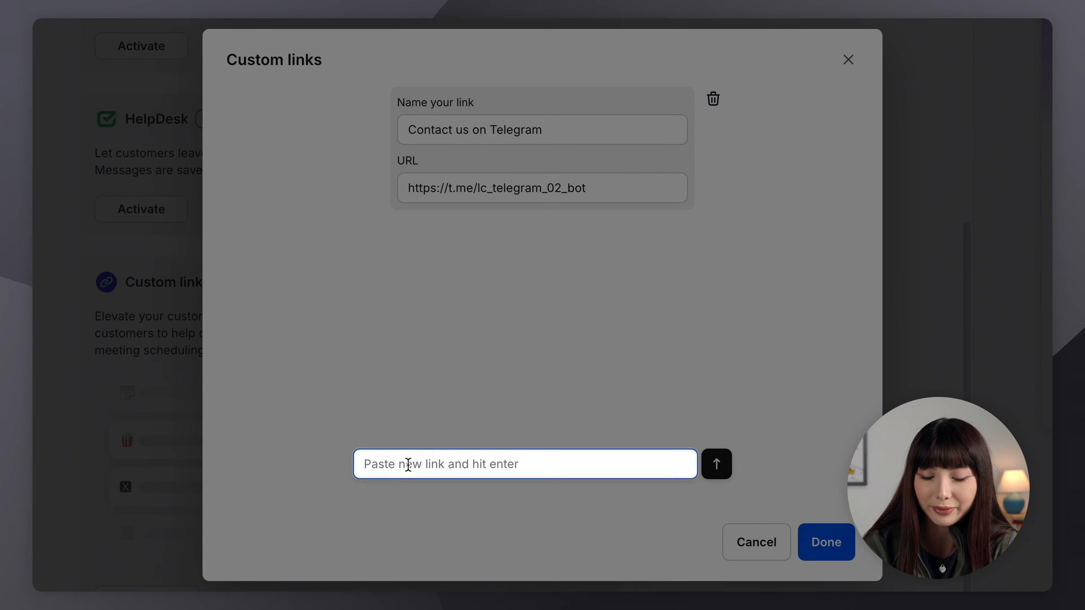
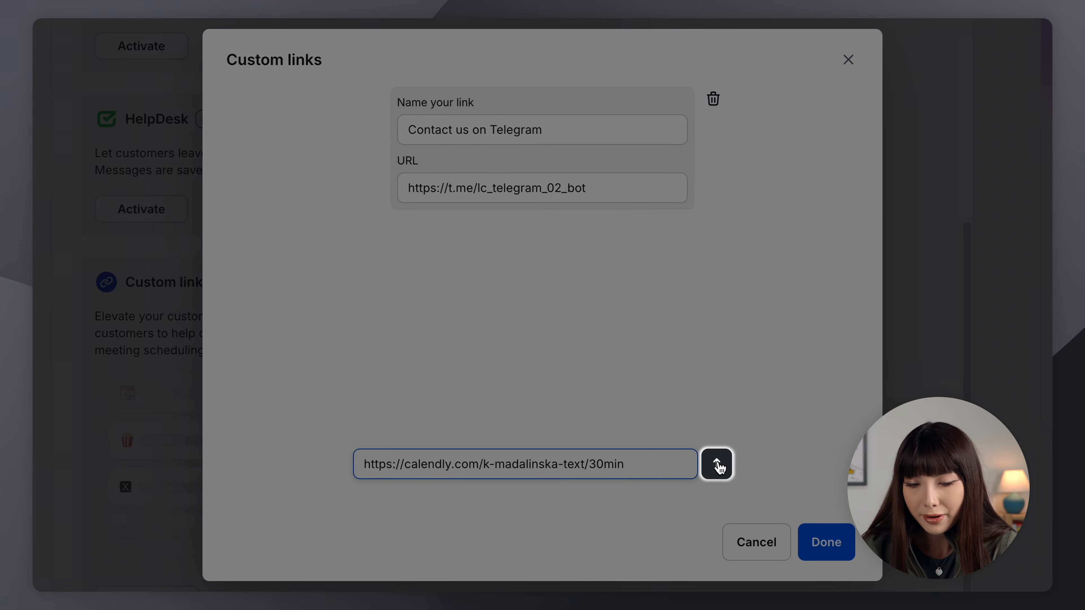
Paste the Calendly 30min URL as a new link named 'Book a sales demo for Copilot'.
{"action": "left_click", "coordinate": [717, 465]}
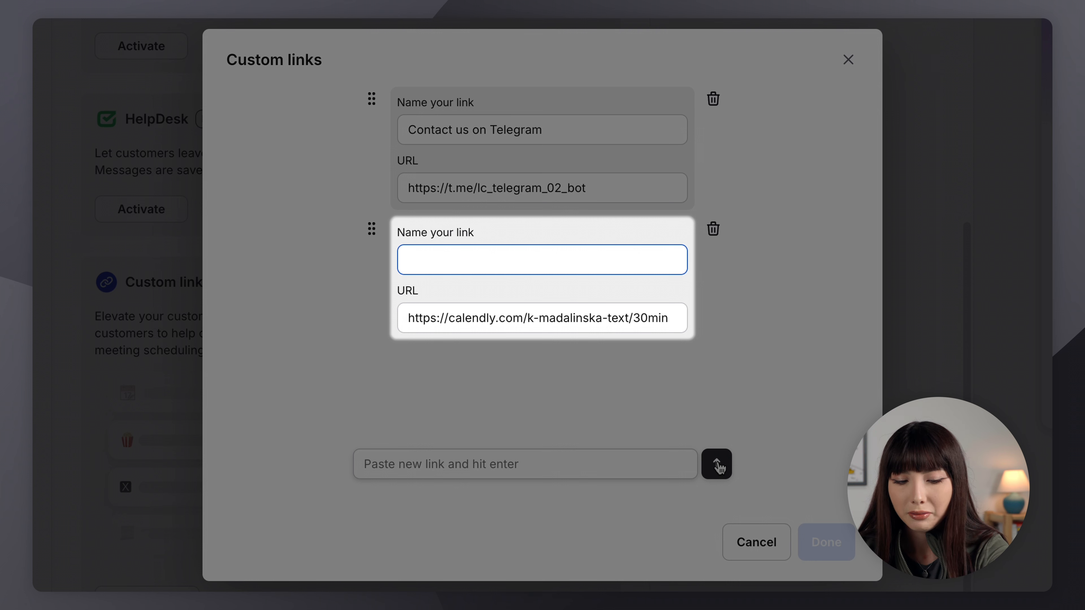
{"action": "type", "text": "Book a sales demo"}
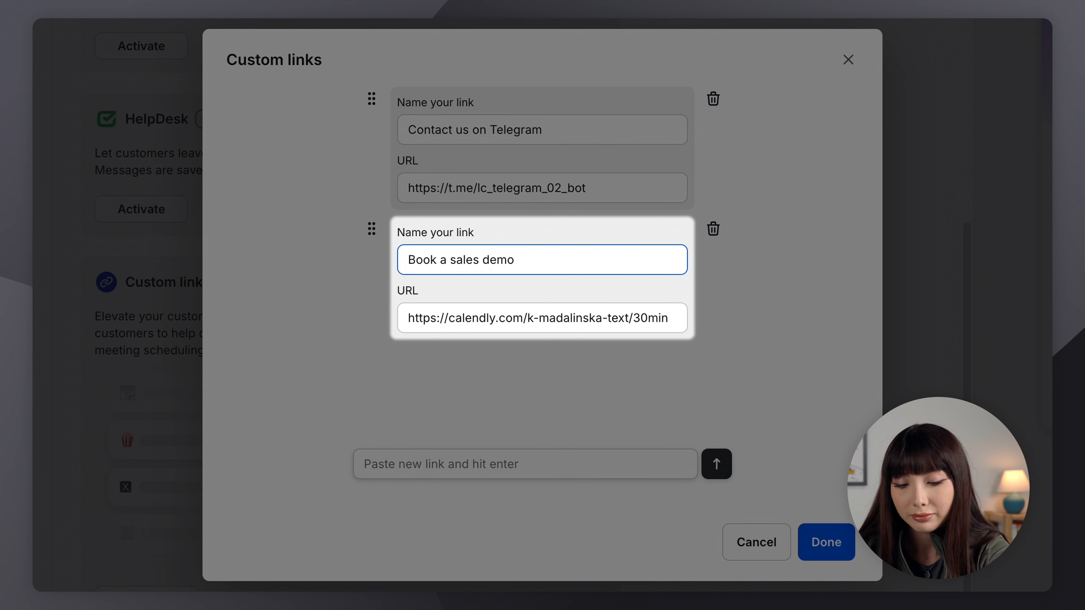
{"action": "type", "text": " for Copilot"}
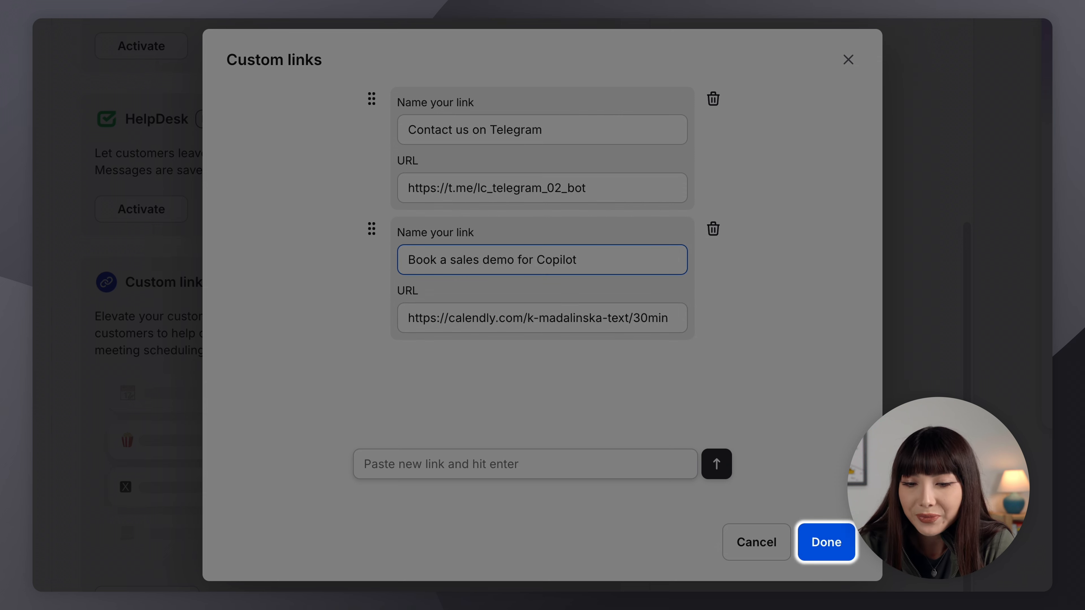
Confirm the custom links and save the welcome screen with both links.
{"action": "left_click", "coordinate": [839, 543]}
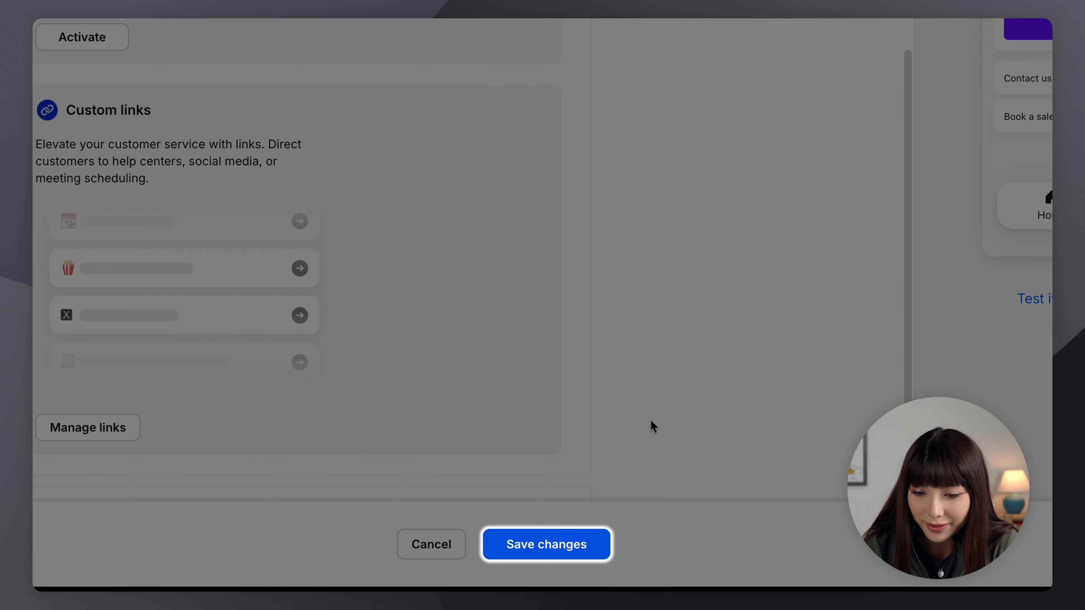
{"action": "left_click", "coordinate": [571, 549]}
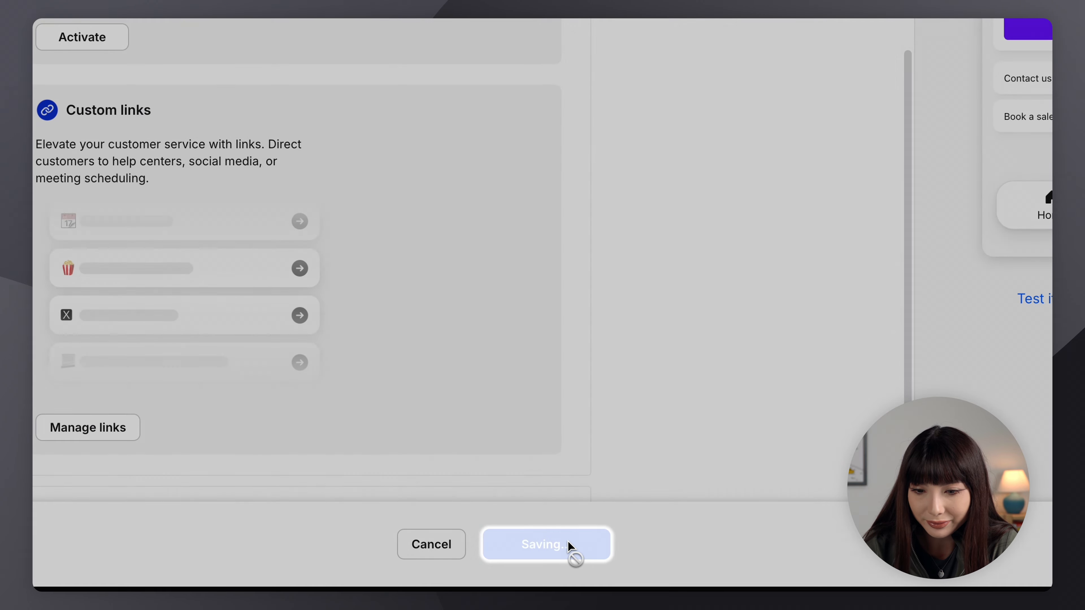